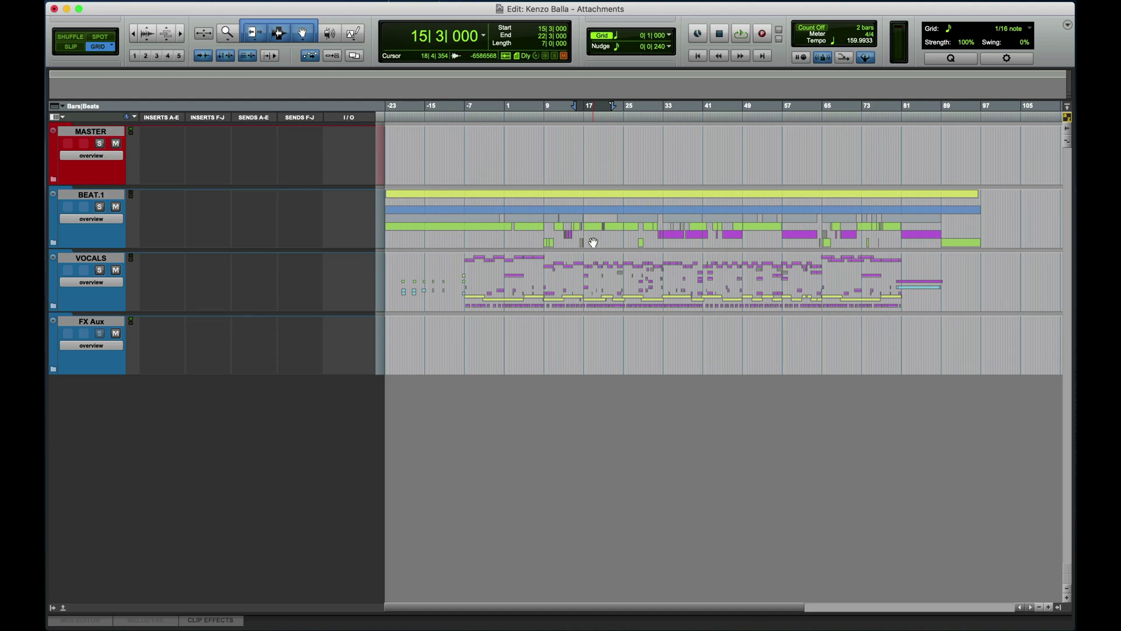
- Select bars 0|2 to 81|4 across BEAT.1 and VOCALS, then switch to the Finder session folder
key("Return")
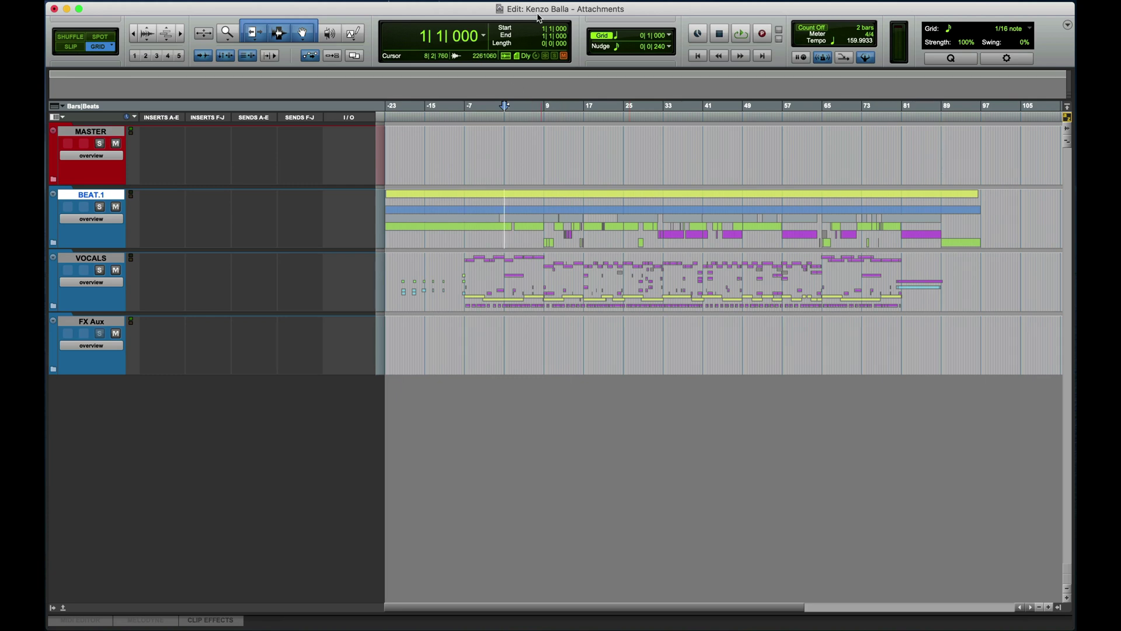
left_click_drag(502, 222, 908, 300)
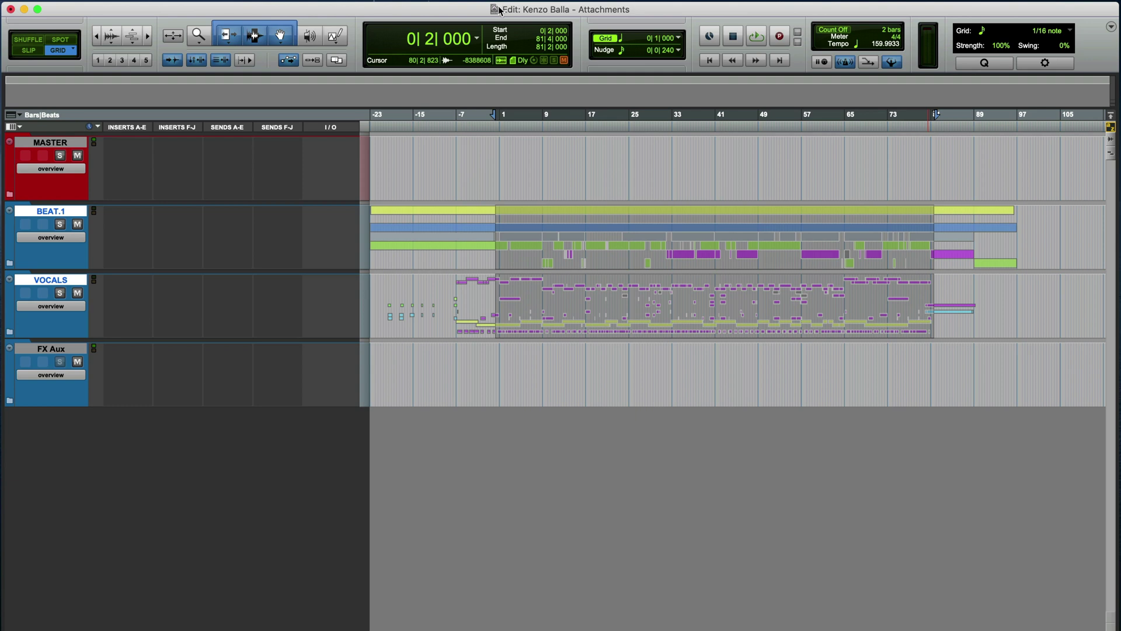
key("super+Tab")
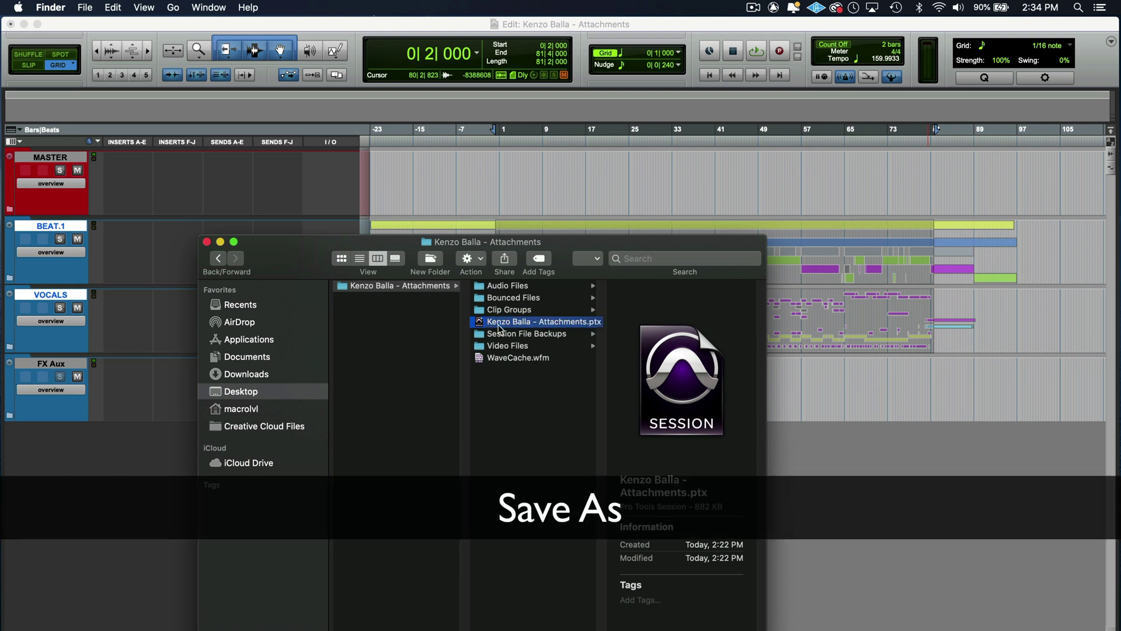
- Reposition the Finder window and widen the name column to reveal Kenzo Balla - Attachments.ptx in full
left_click_drag(556, 252, 396, 576)
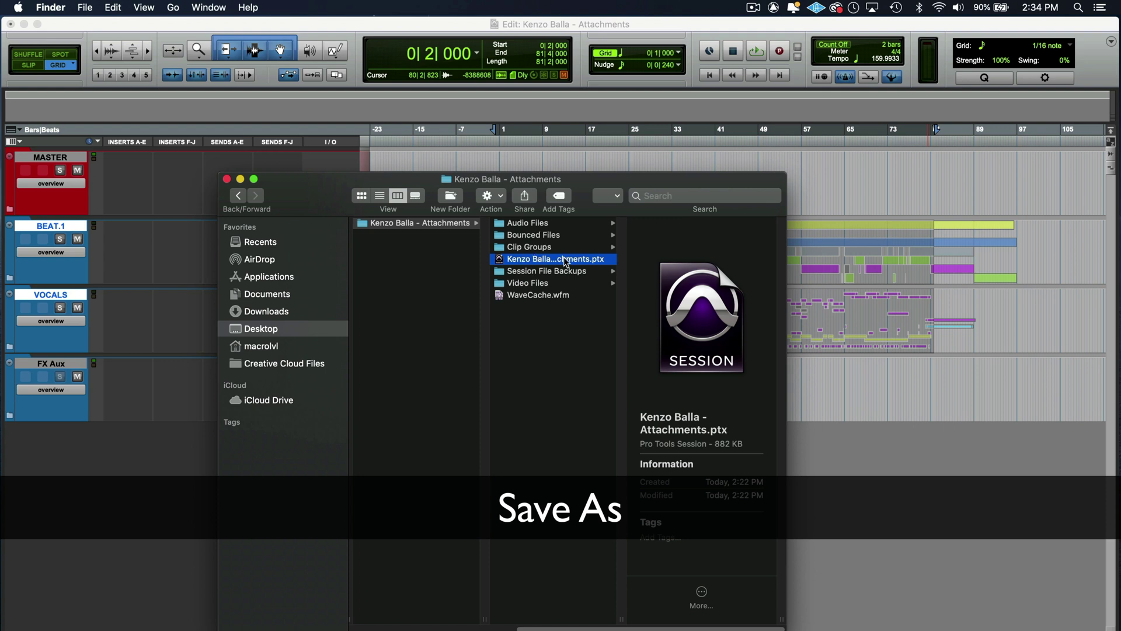
left_click_drag(619, 617, 656, 594)
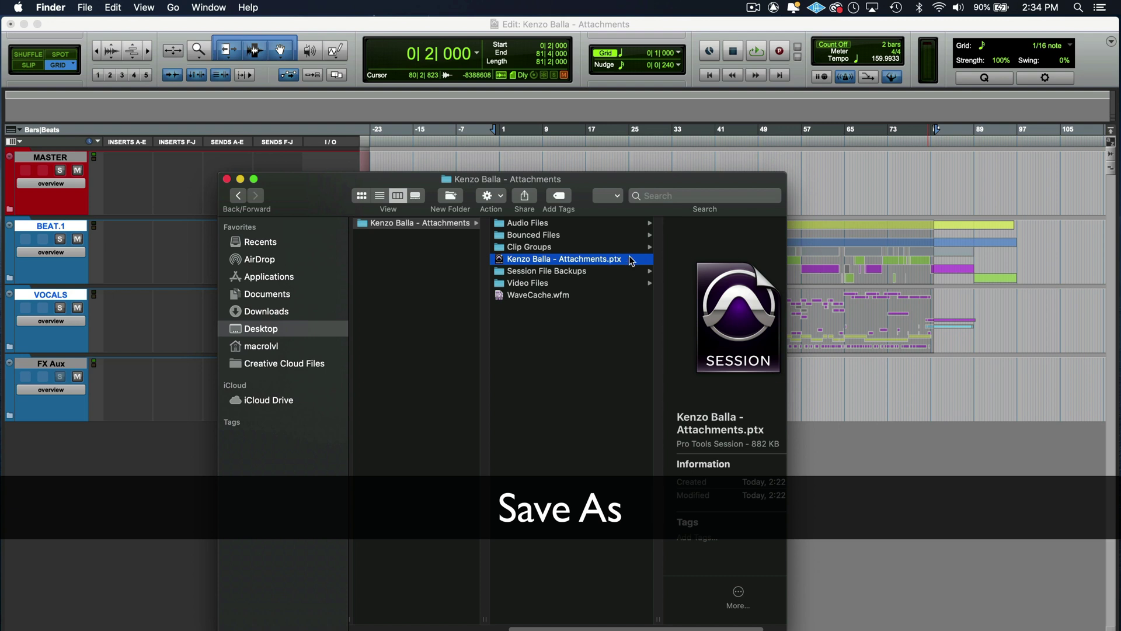
- Use Save As to save the session as 'Kenzo Balla - Attachments [More EQ]'
left_click(647, 26)
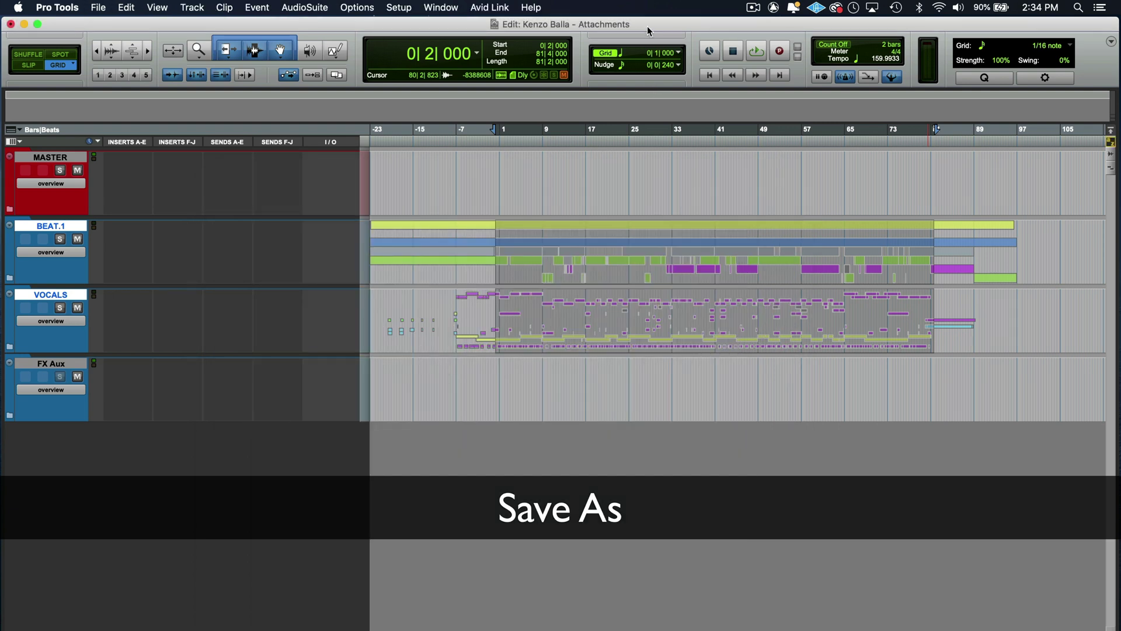
left_click(103, 11)
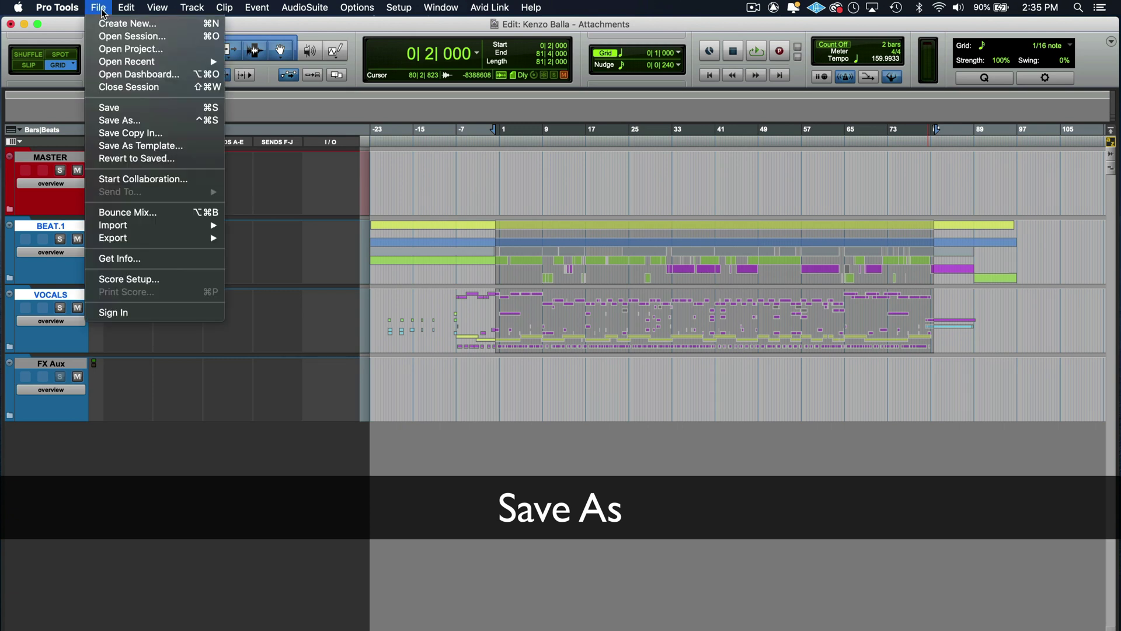
left_click(119, 120)
left_click(623, 115)
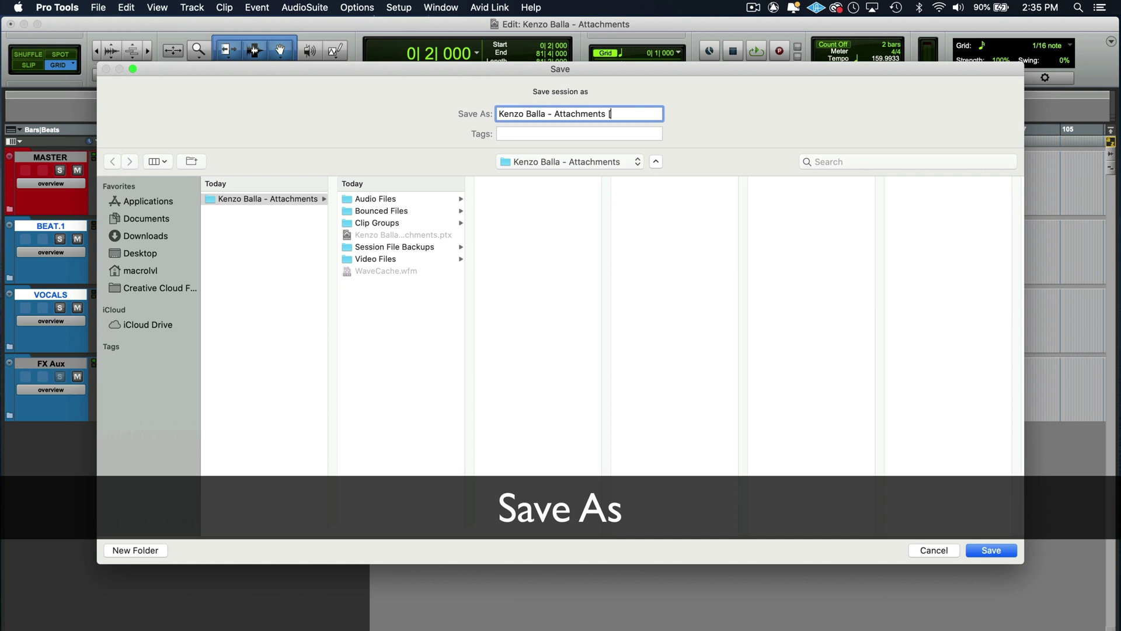
type("[")
type("More EQ]")
key("Return")
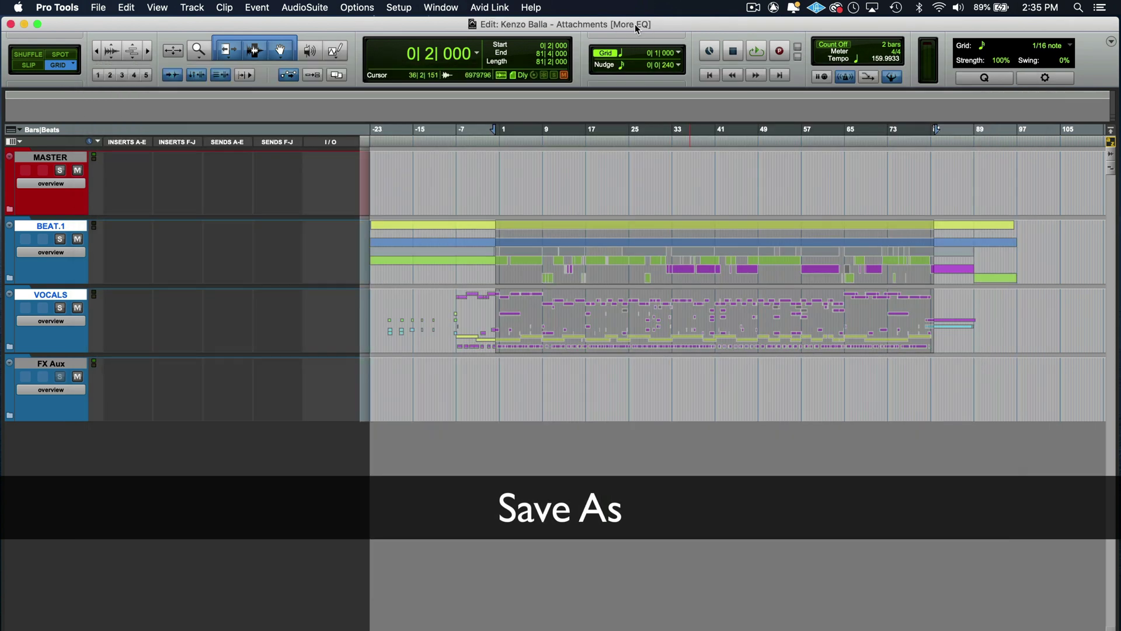
- Select bars 19–50 on VOCALS, then view the full [More EQ].ptx filename in Finder
left_click(622, 306)
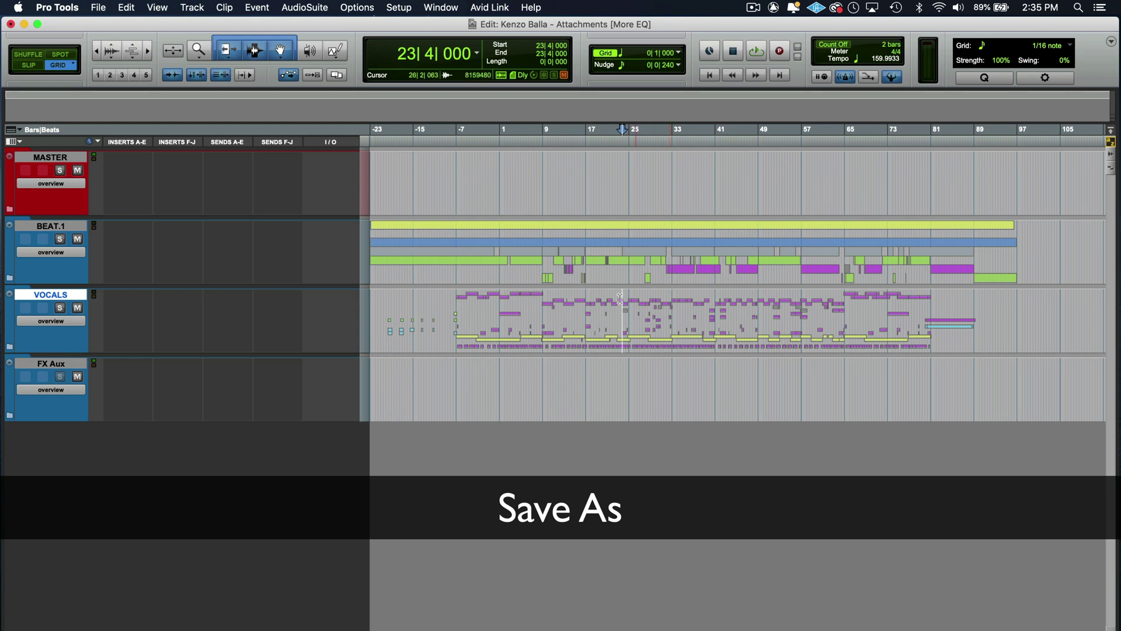
left_click_drag(598, 302, 766, 307)
key("super+Tab")
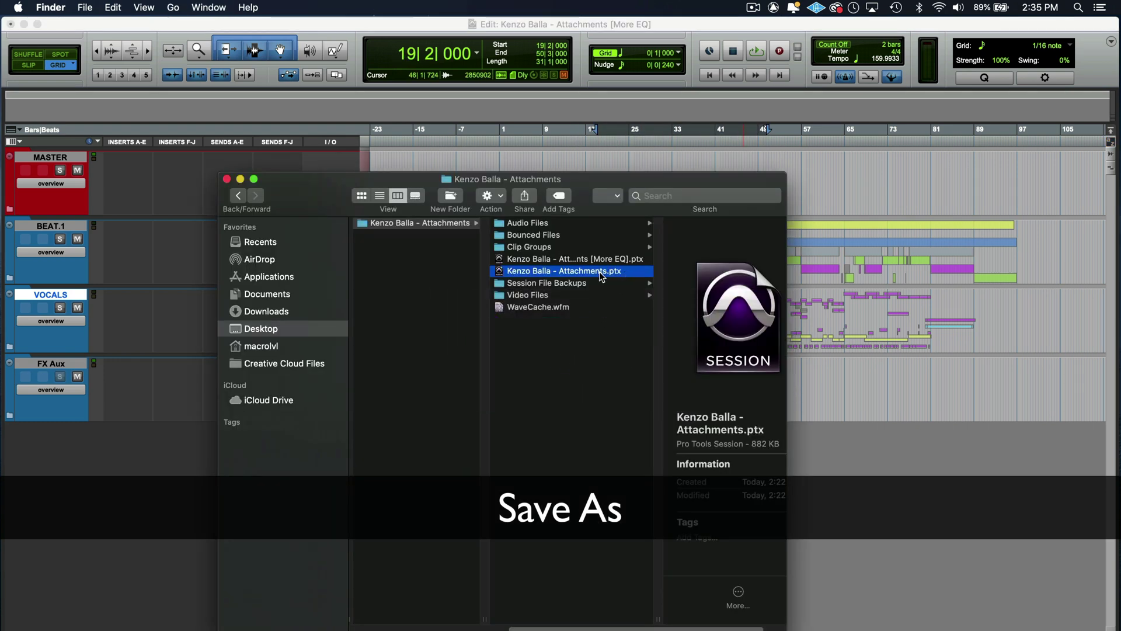
left_click(607, 260)
left_click_drag(620, 620, 704, 619)
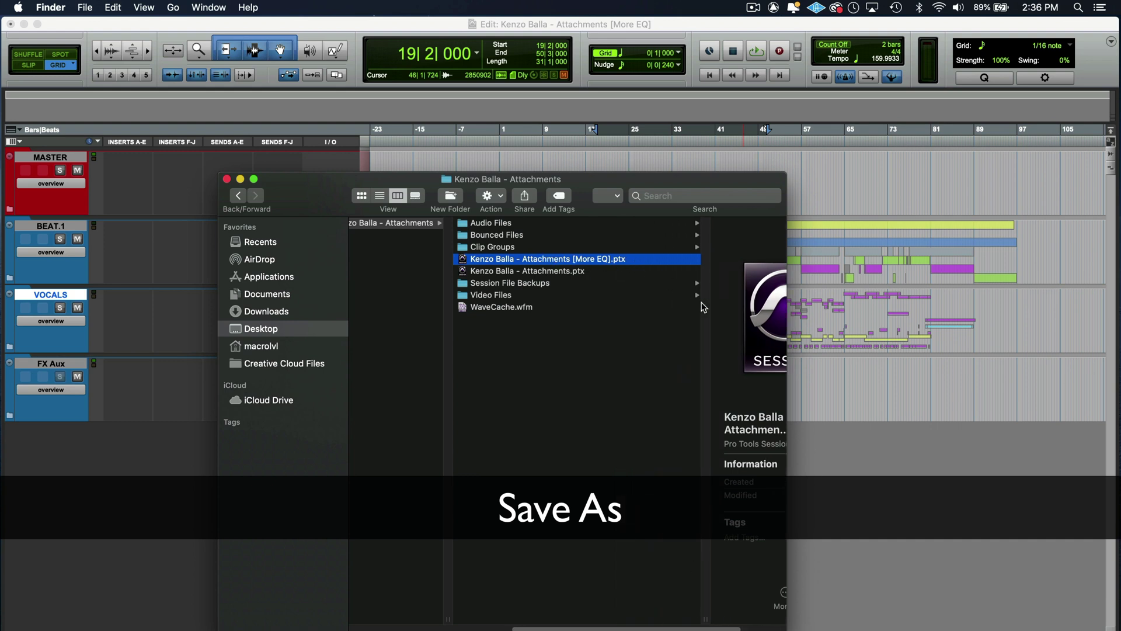
- Select bars 16–44 on VOCALS, check the original .ptx in Finder, and return to Pro Tools
left_click(806, 418)
left_click(587, 299)
left_click(733, 347, "shift")
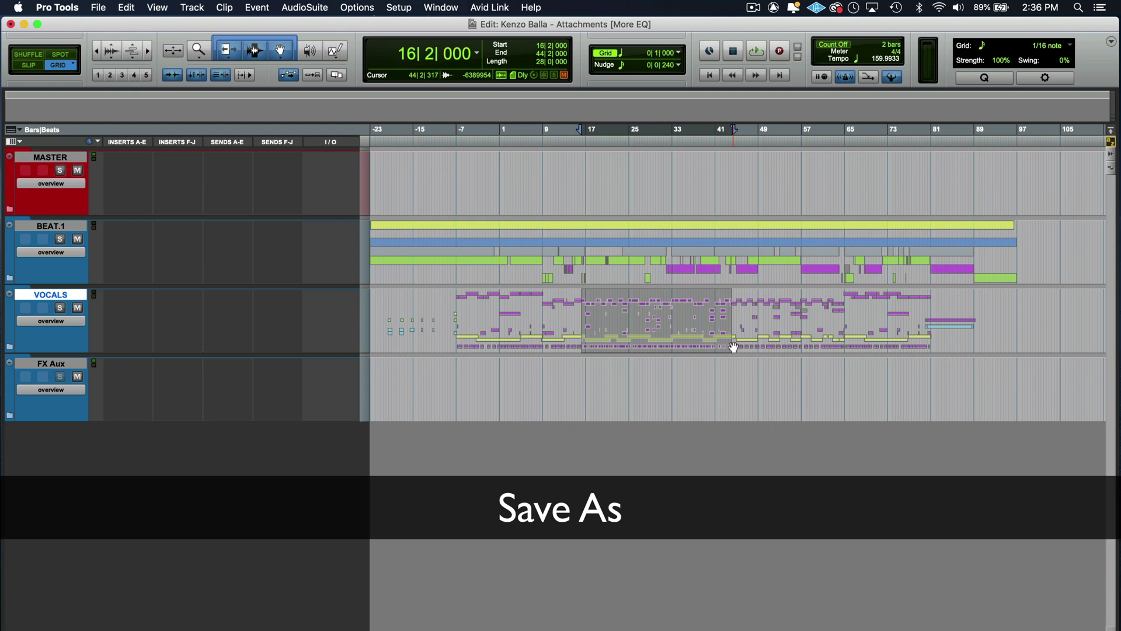
key("super+Tab")
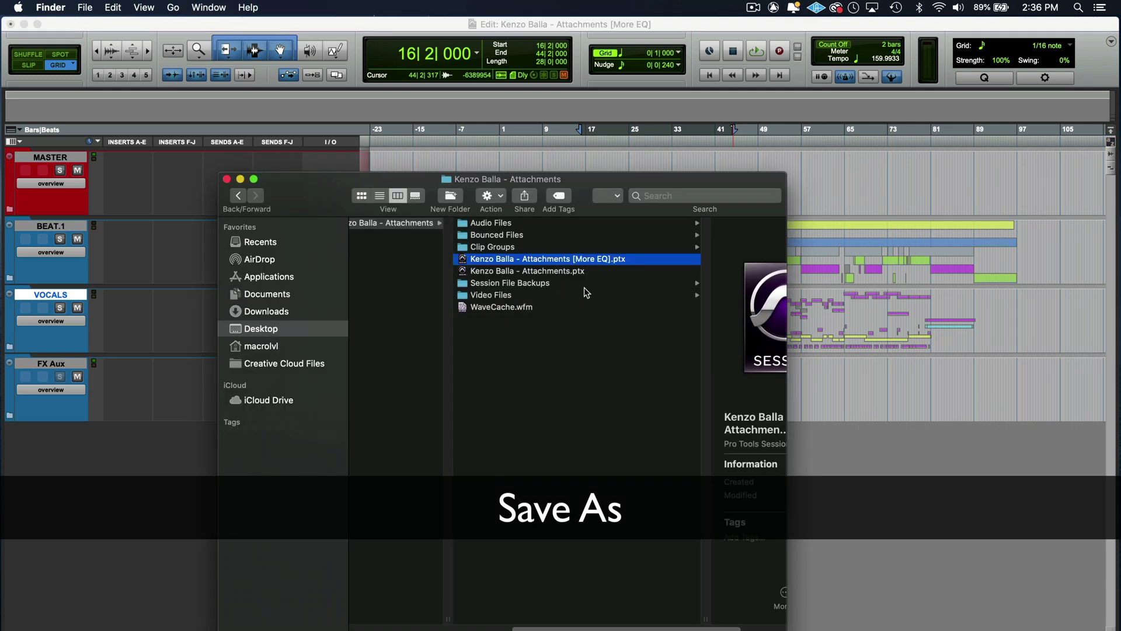
left_click(541, 271)
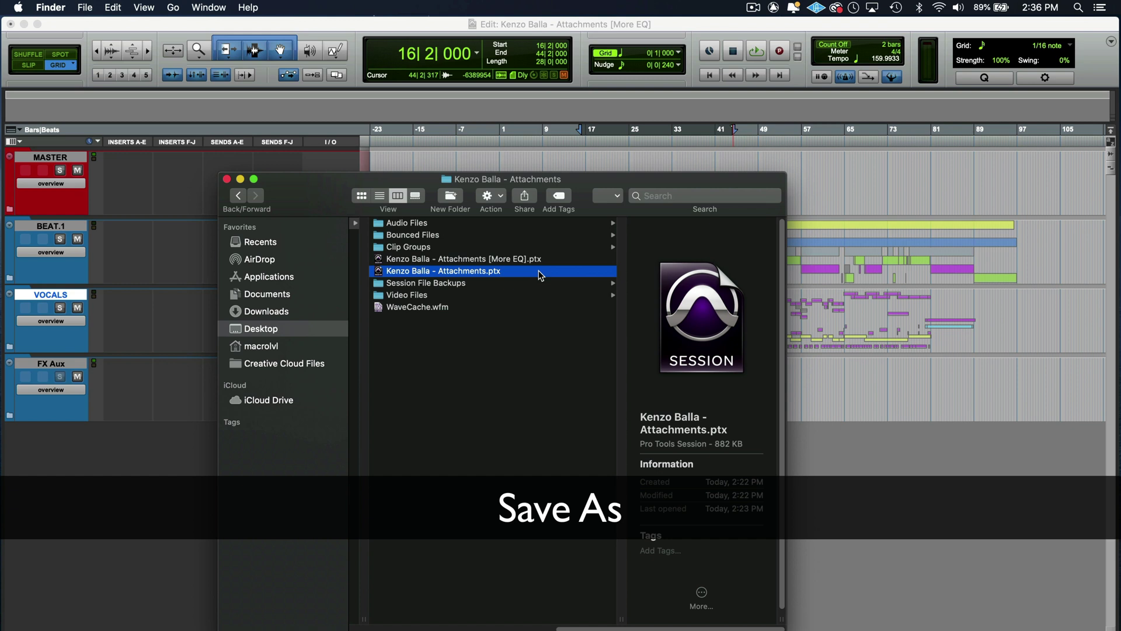
left_click(554, 23)
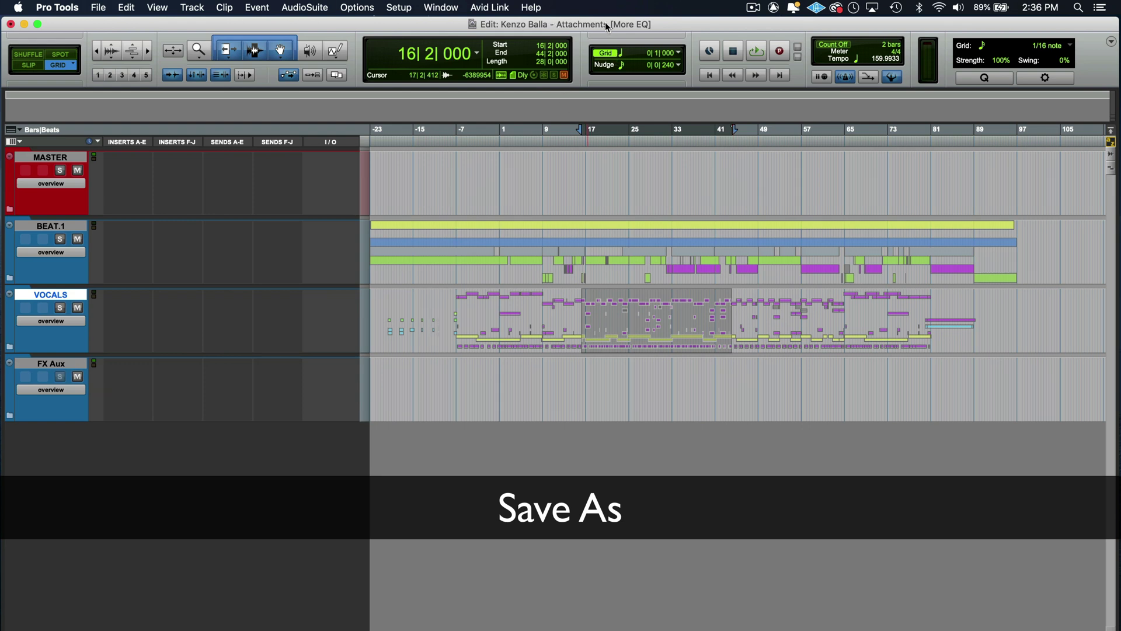
- Adjust the VOCALS selections, leave the edit point at bar 41, and switch to Finder
left_click_drag(585, 315, 726, 315)
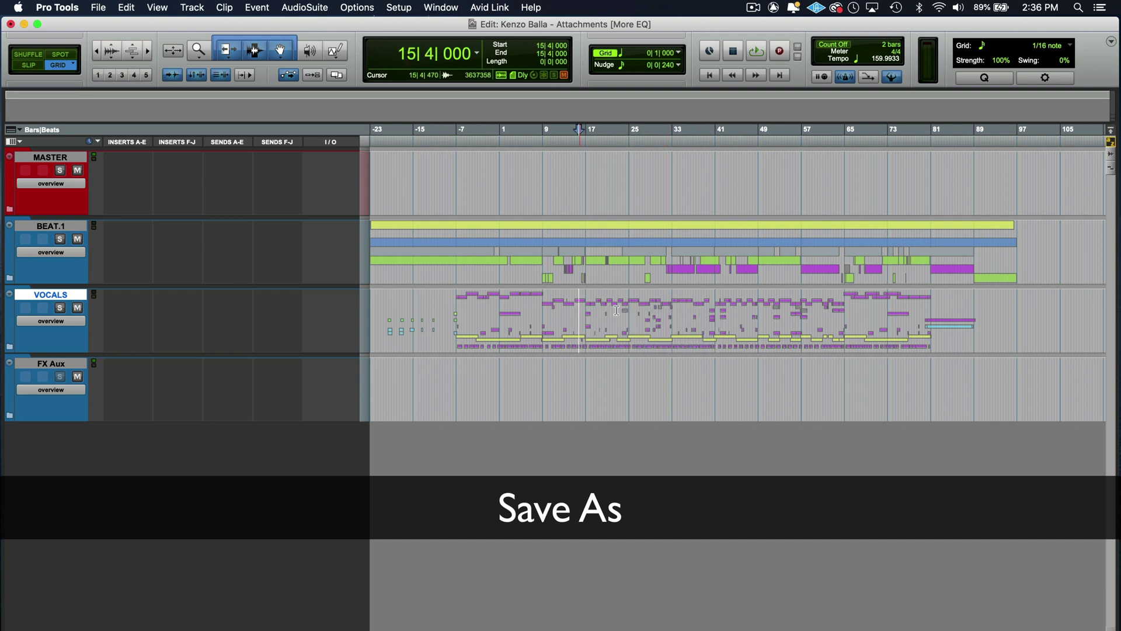
left_click(810, 318)
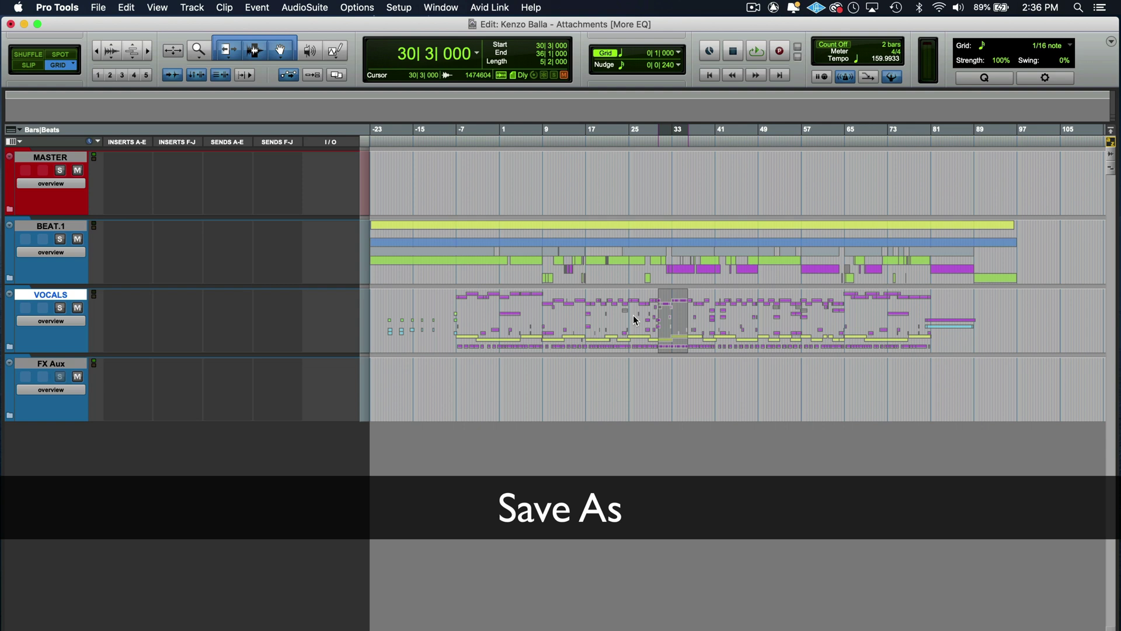
left_click_drag(492, 318, 548, 324)
left_click(548, 324)
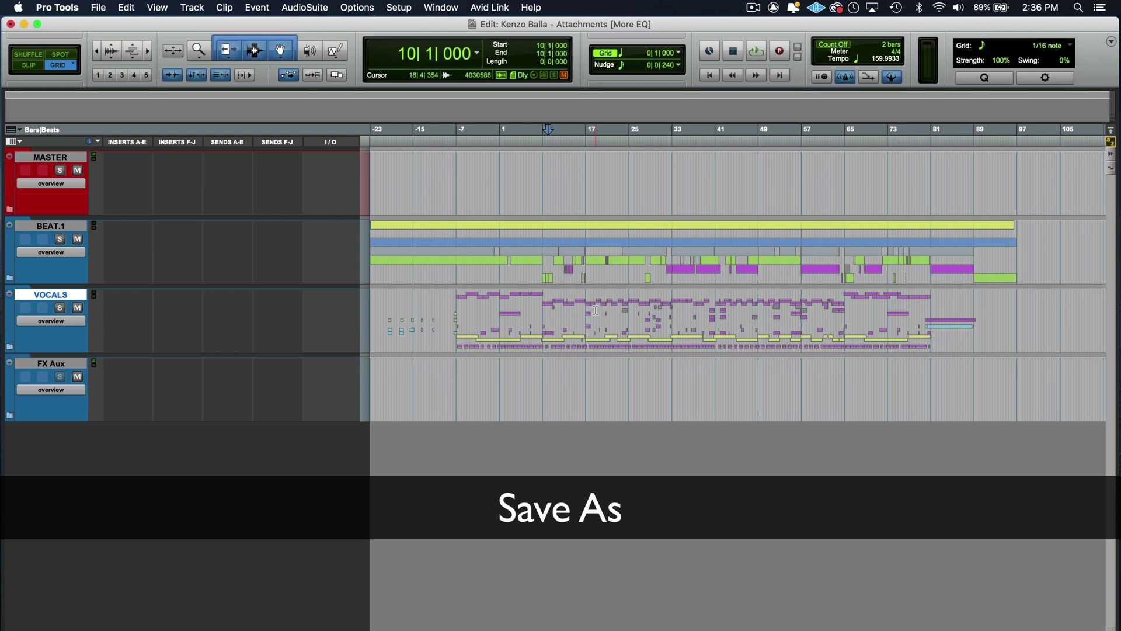
left_click(717, 303)
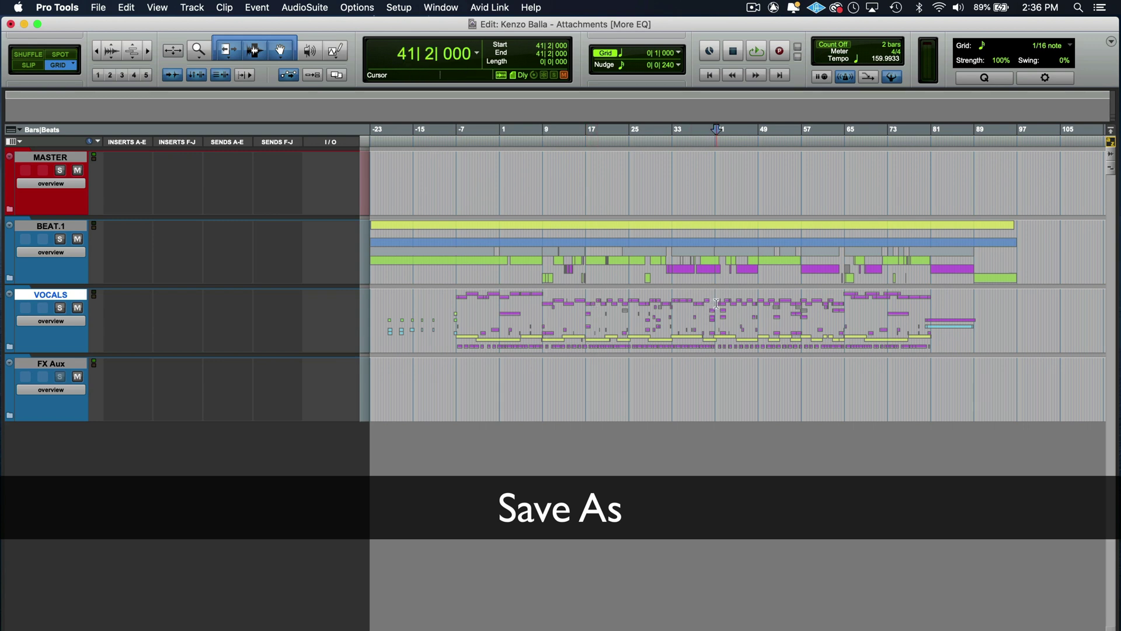
key("super+Tab")
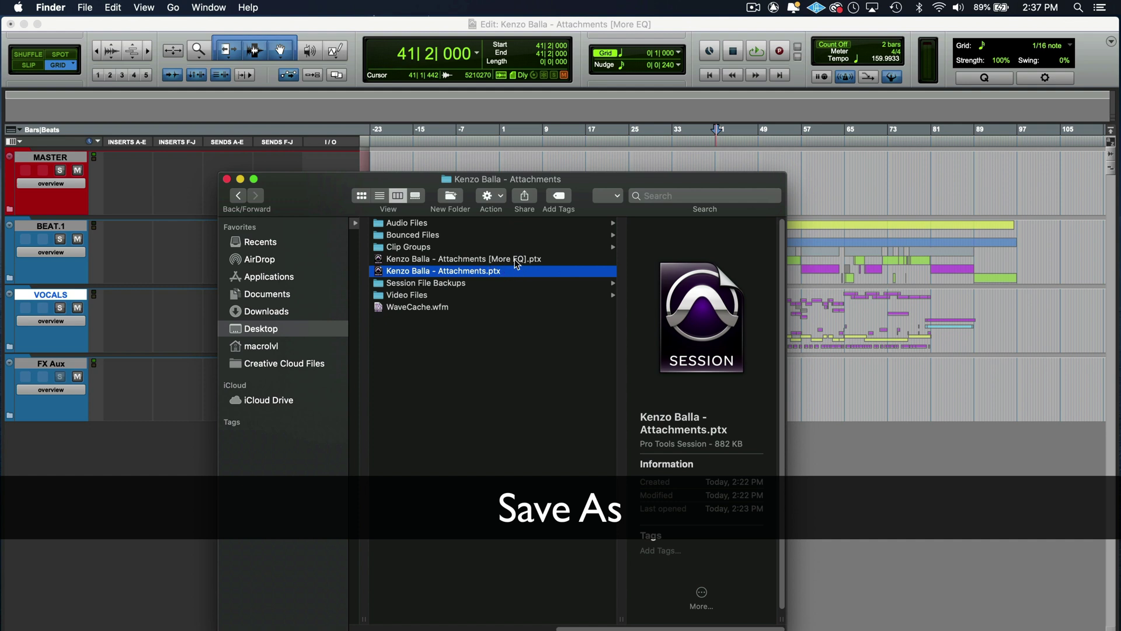
- Select the [More EQ] file, move Finder aside, then make range selections across BEAT.1 and VOCALS
left_click(514, 260)
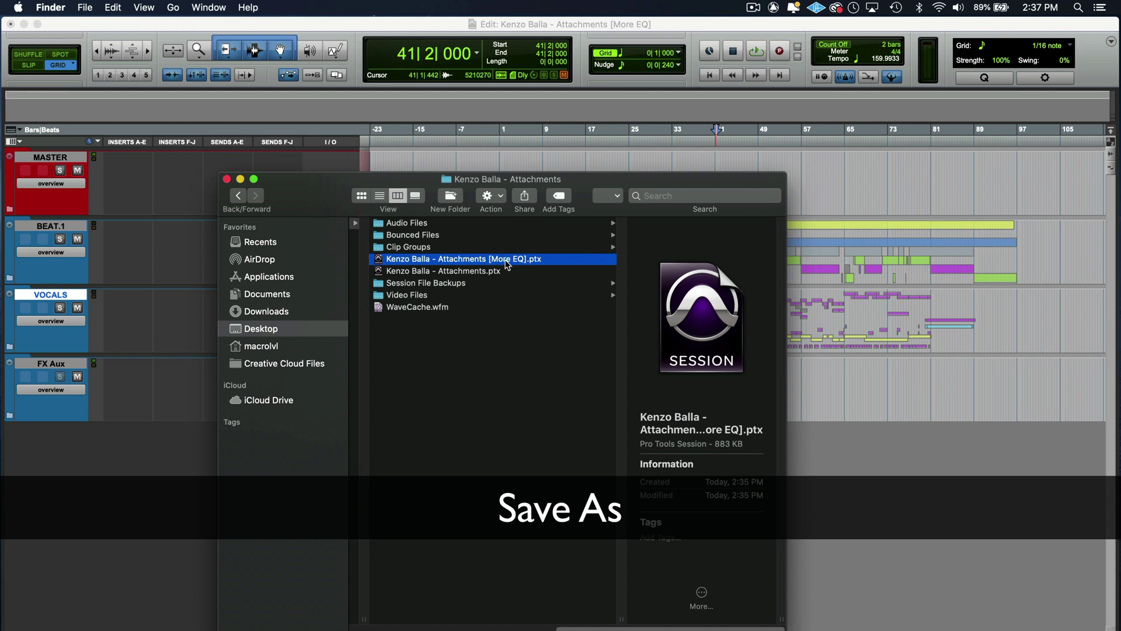
left_click_drag(637, 182, 583, 262)
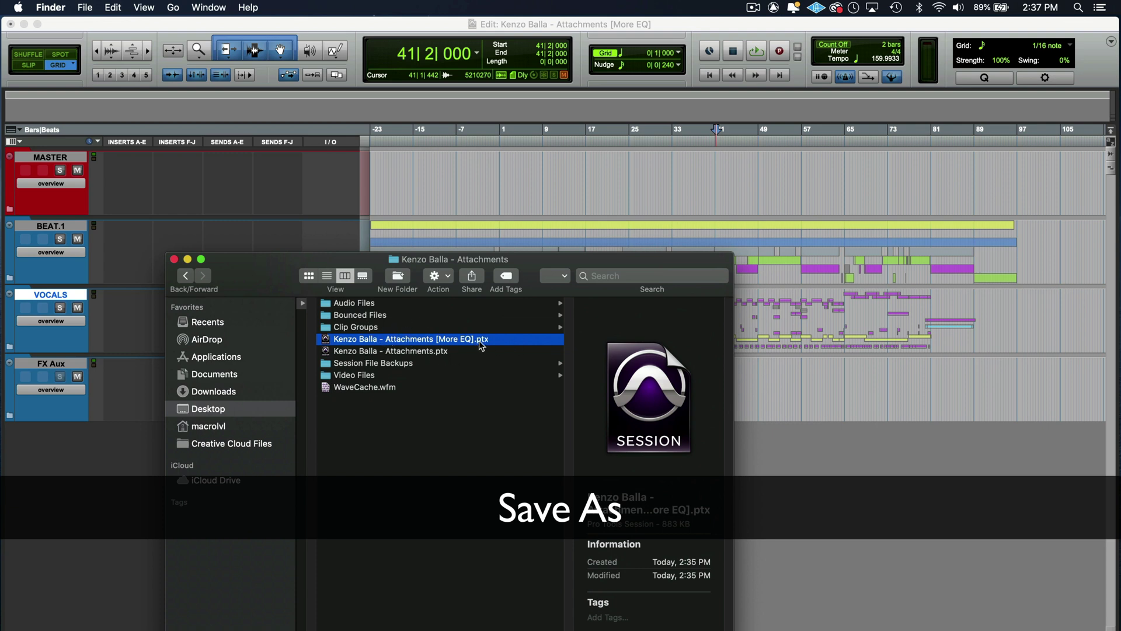
left_click(589, 321)
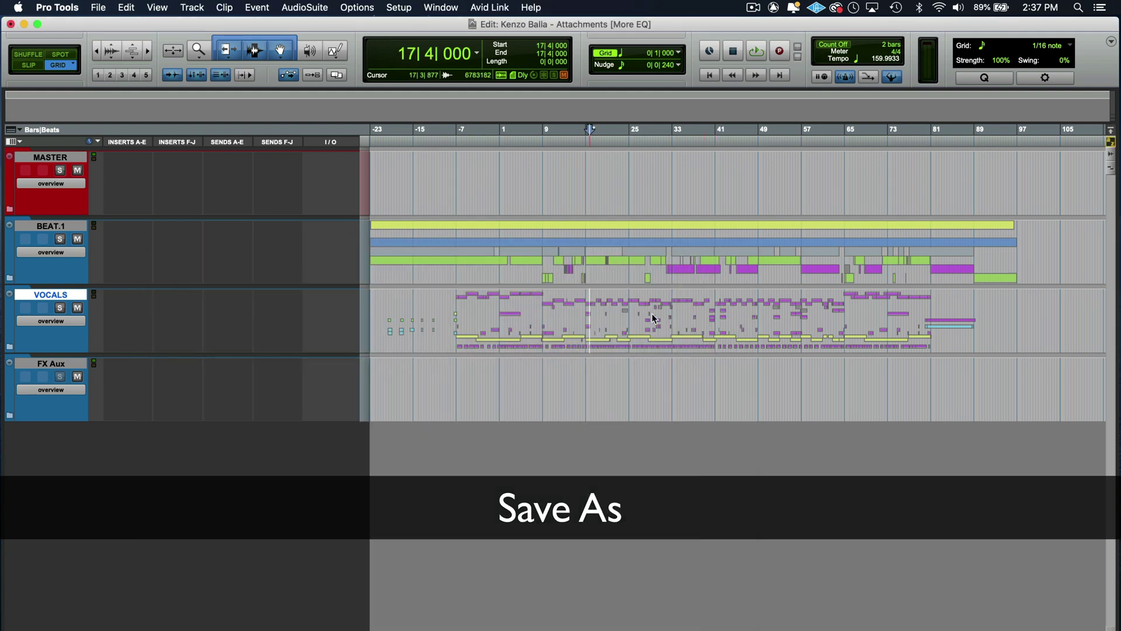
left_click_drag(589, 321, 487, 248)
left_click_drag(502, 320, 740, 319)
left_click_drag(800, 251, 585, 248)
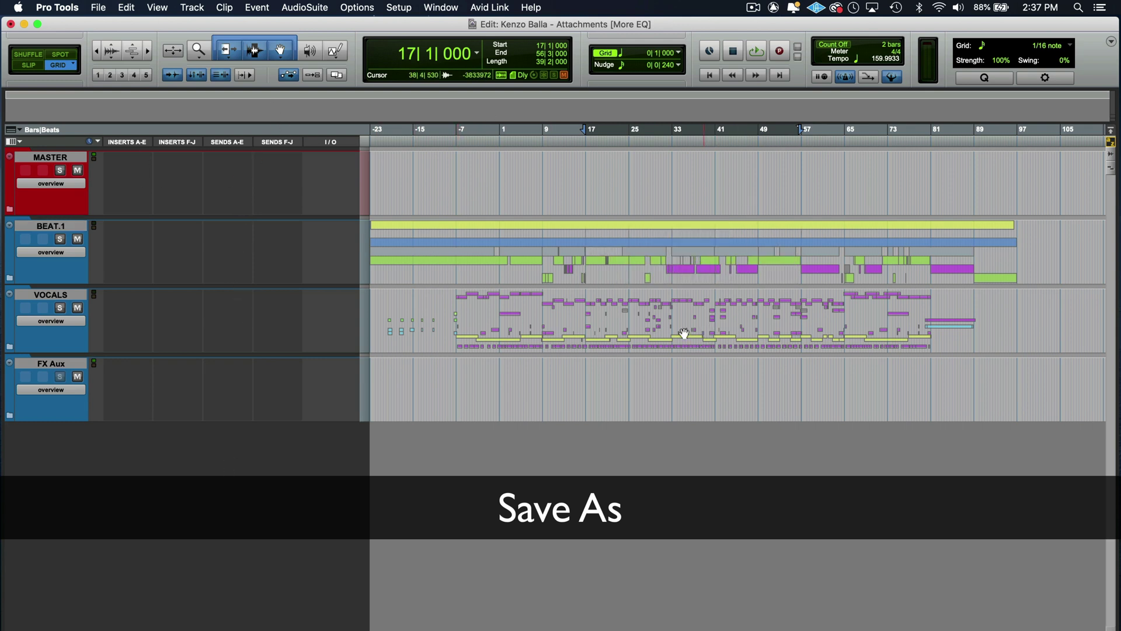
left_click(622, 308)
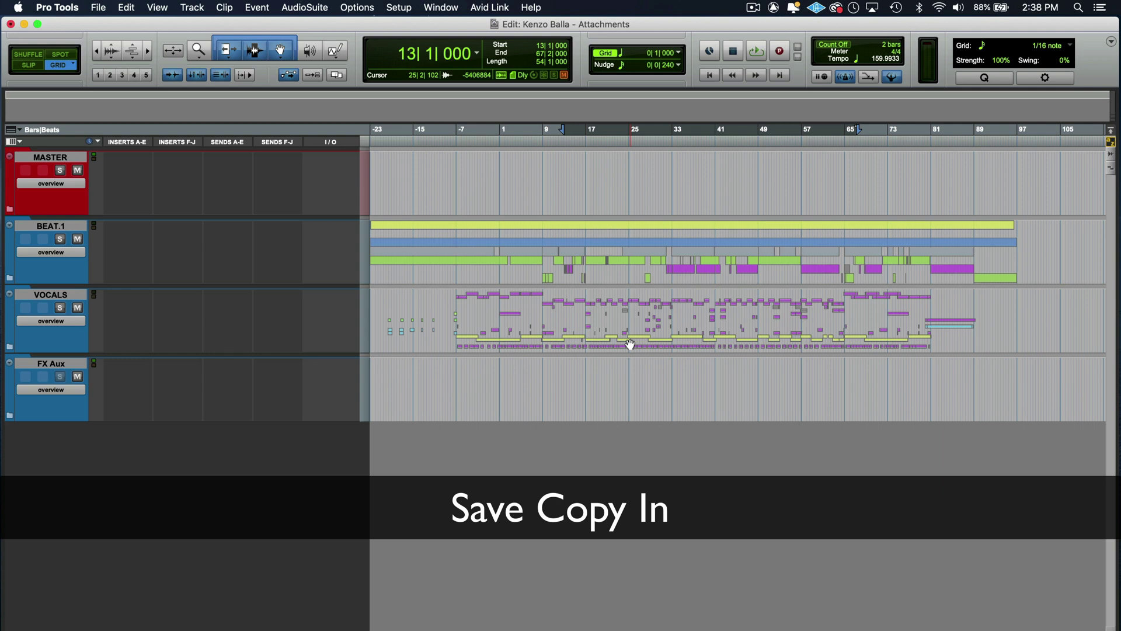
key("super+Tab")
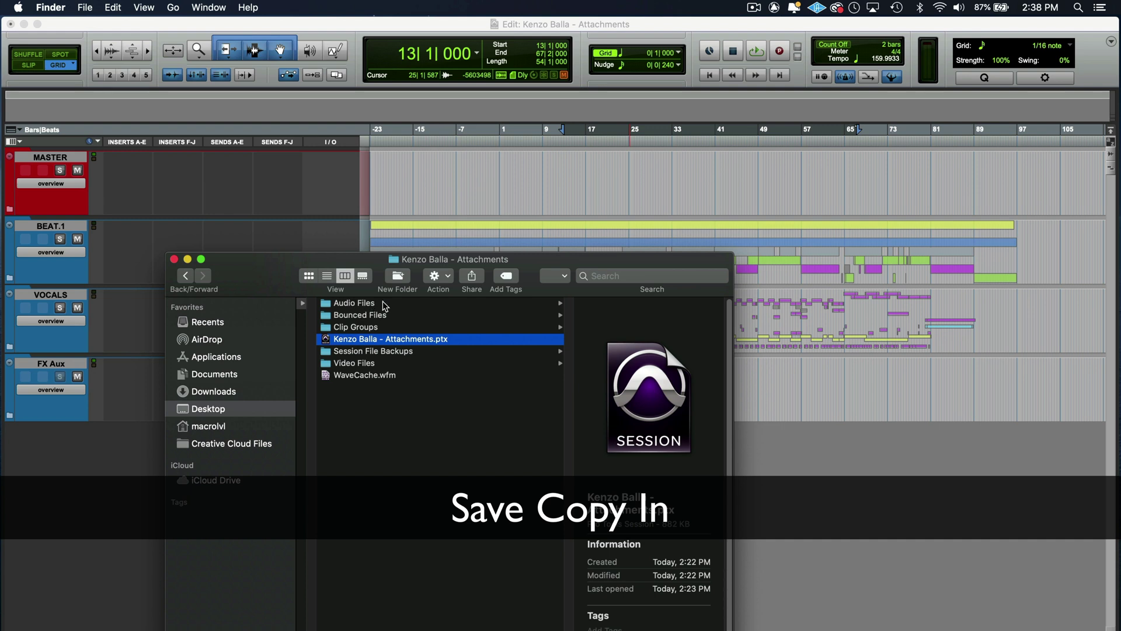
left_click(549, 176)
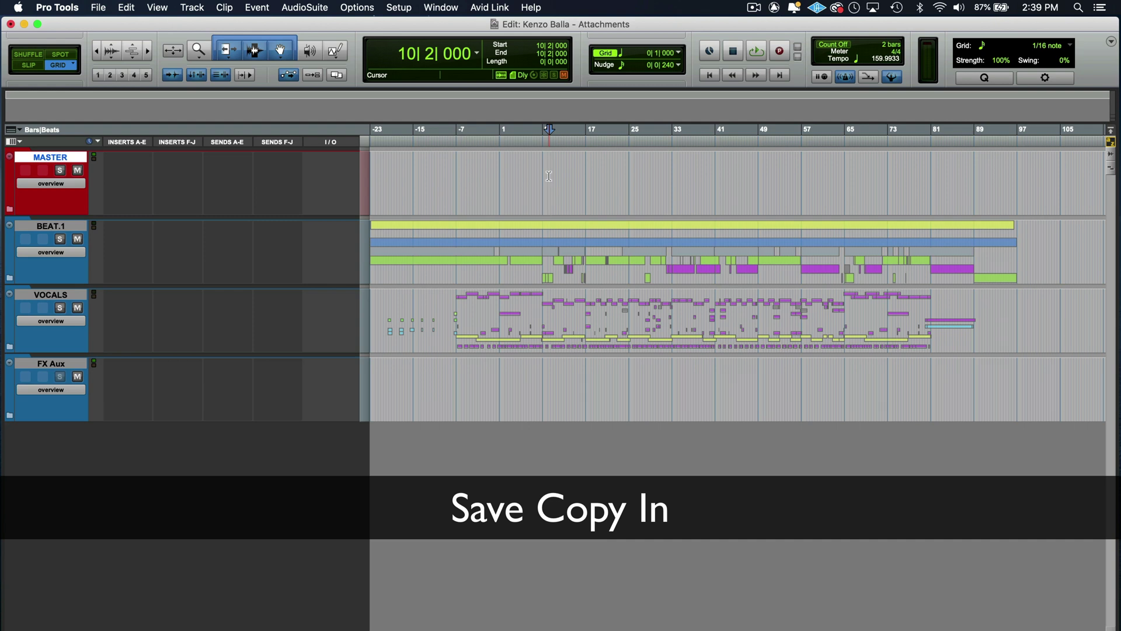
left_click_drag(549, 176, 503, 254)
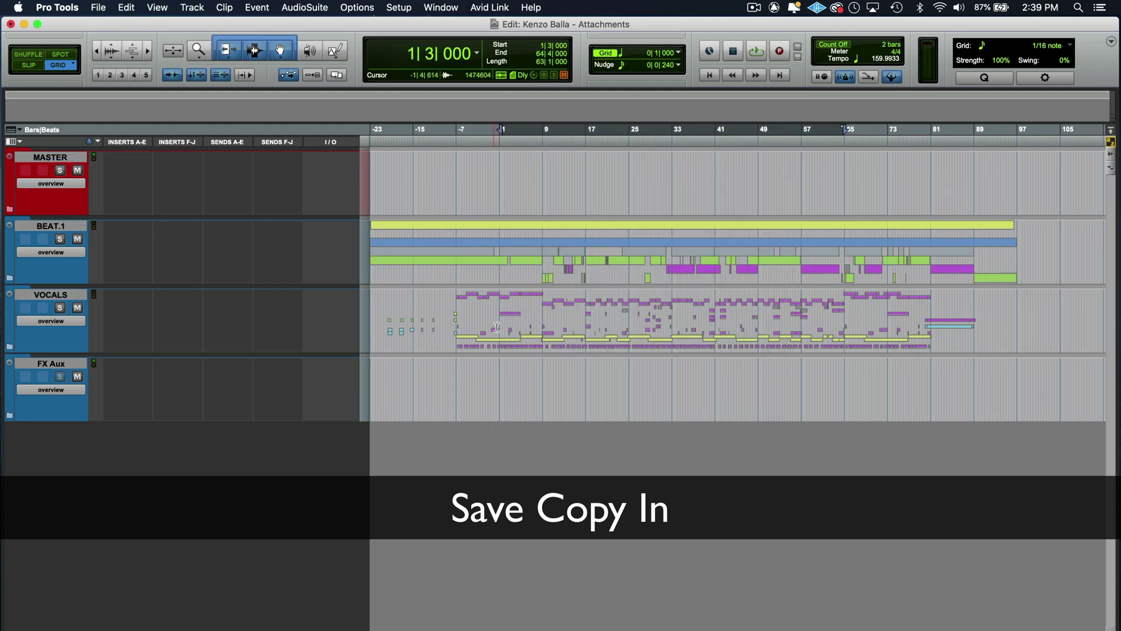
- Set the Save Copy In options to include Audio Files and the Session Plug-In Settings Folder
left_click(99, 7)
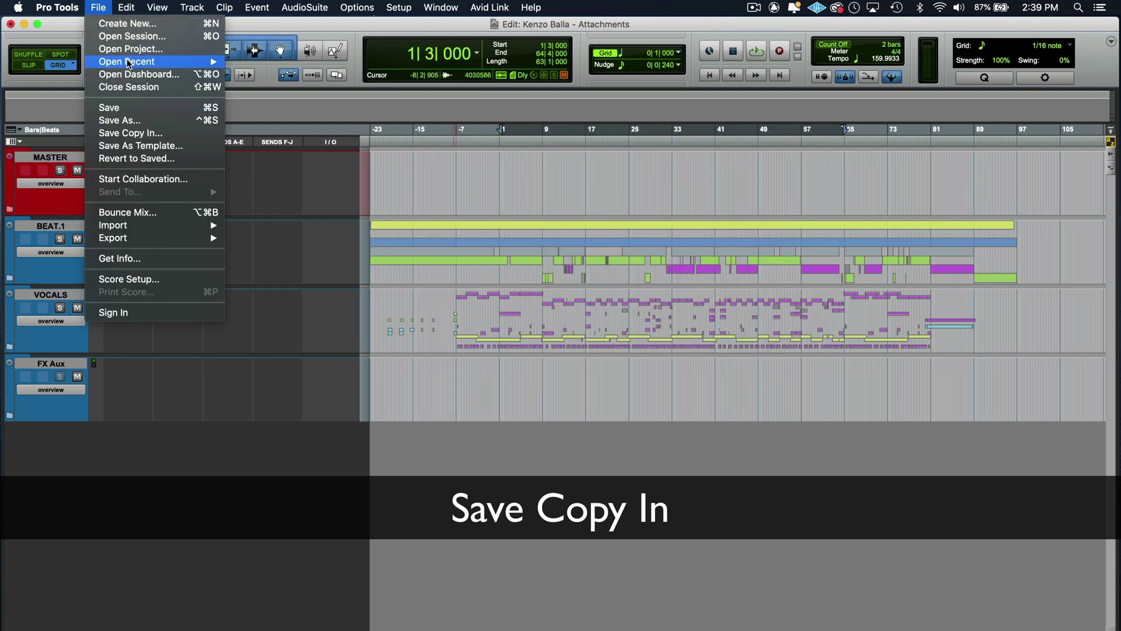
left_click(157, 134)
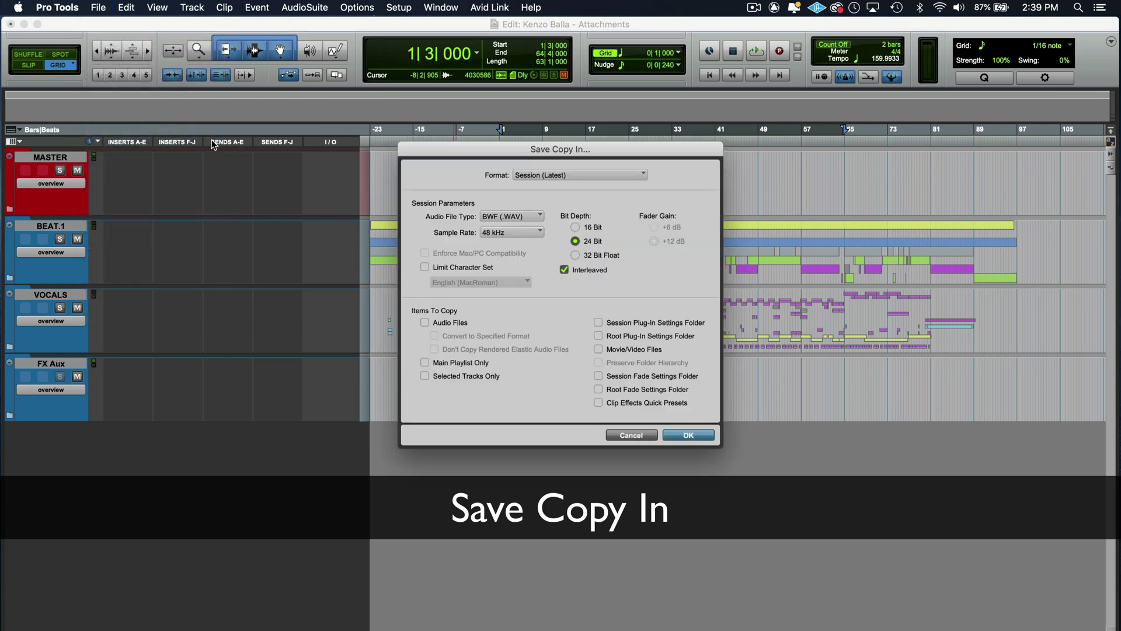
left_click_drag(547, 154, 630, 109)
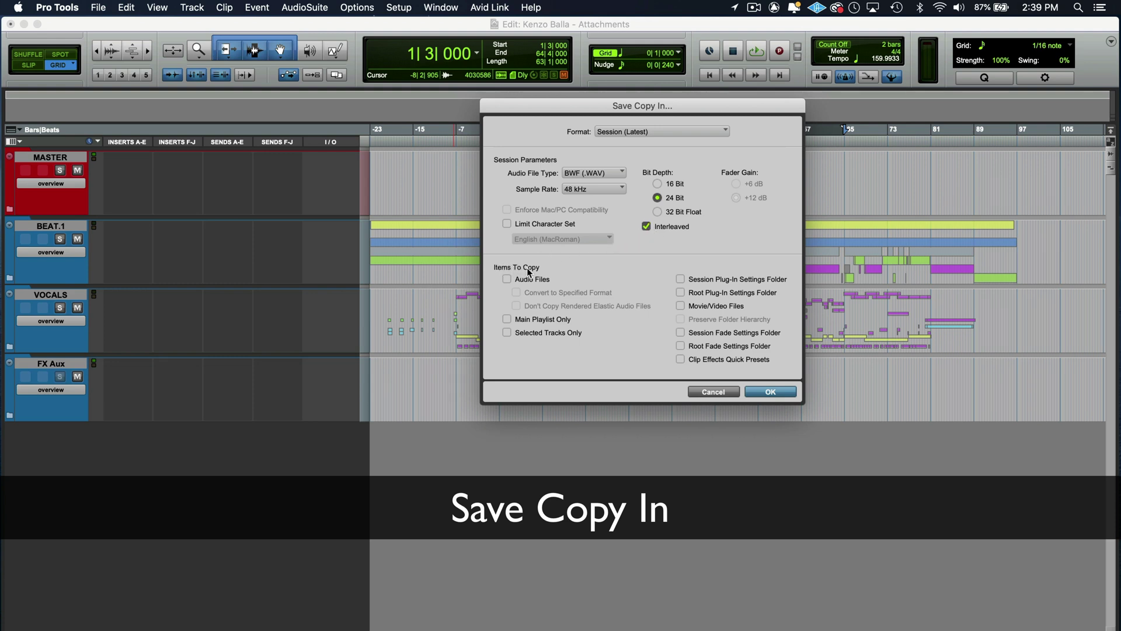
left_click(508, 279)
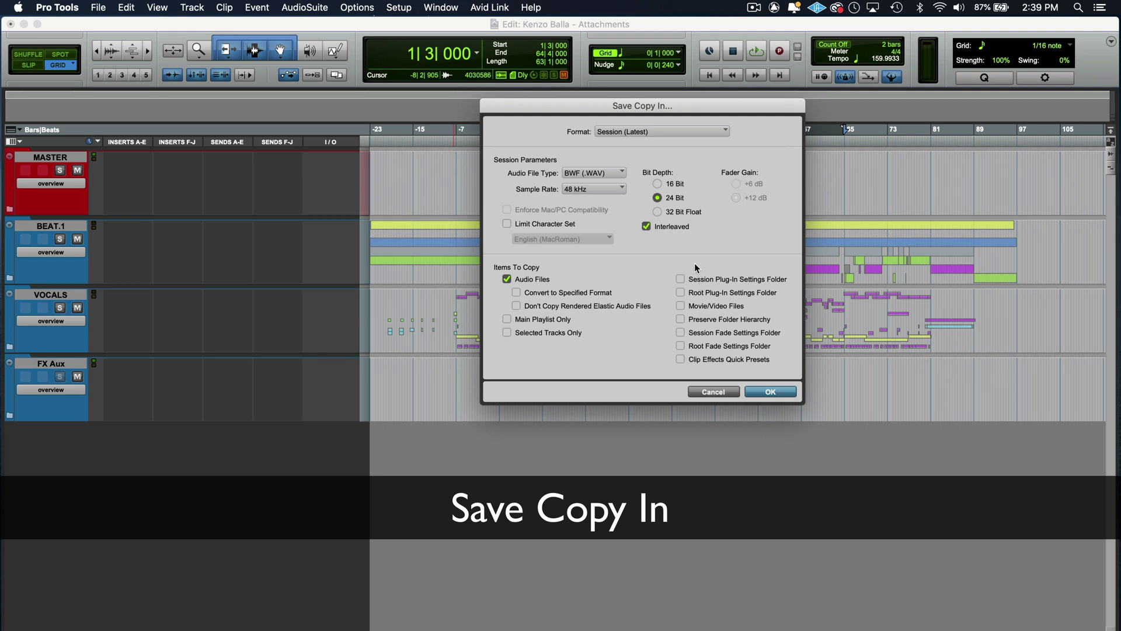
left_click(681, 279)
- Save the copy into the SCI folder, then inspect its Audio Files, copied .ptx, and the original folder
left_click(774, 392)
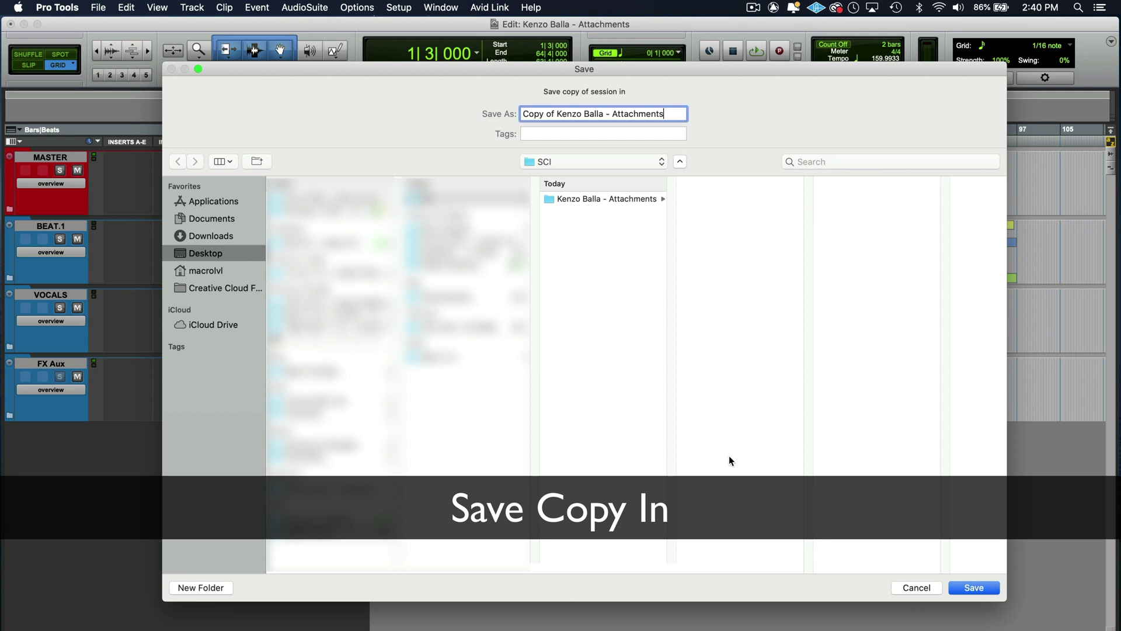
left_click(974, 588)
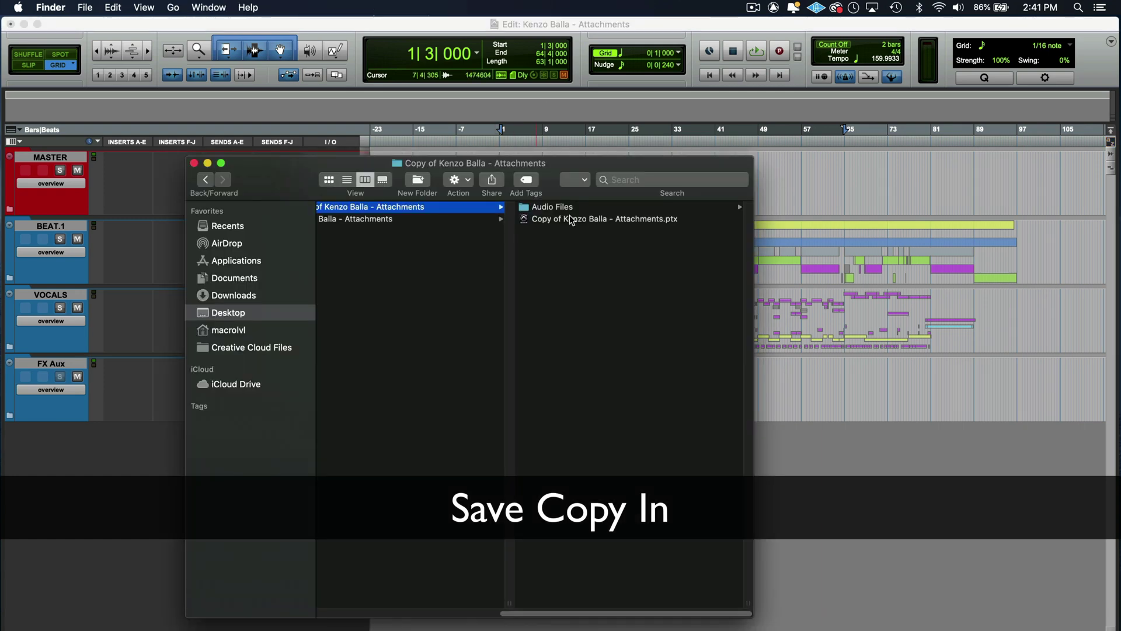
left_click(560, 204)
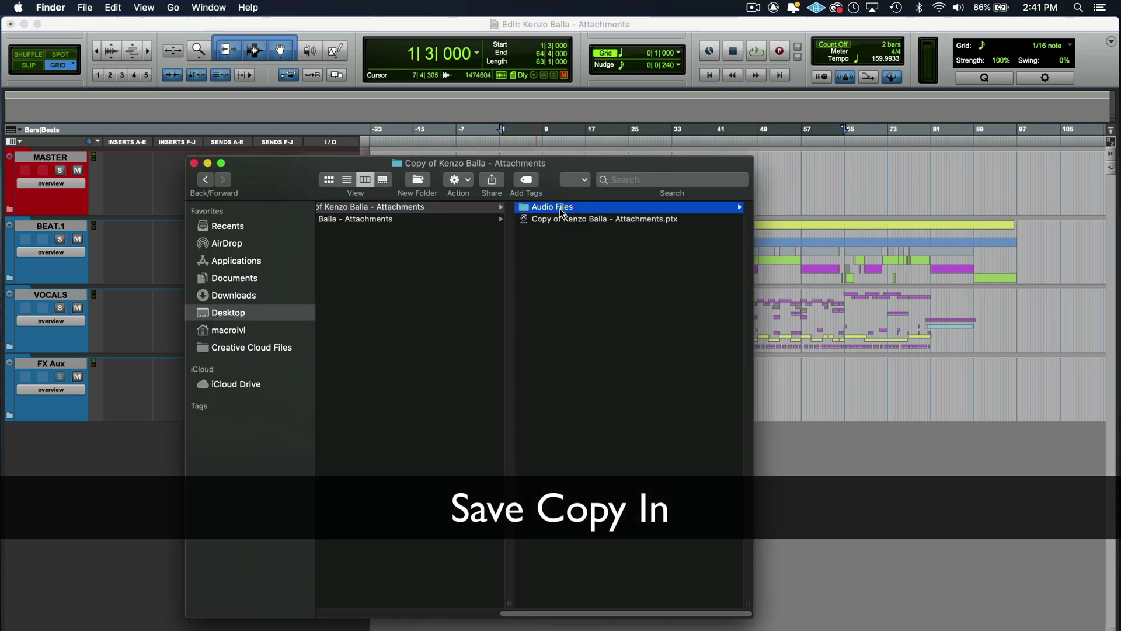
left_click(403, 219)
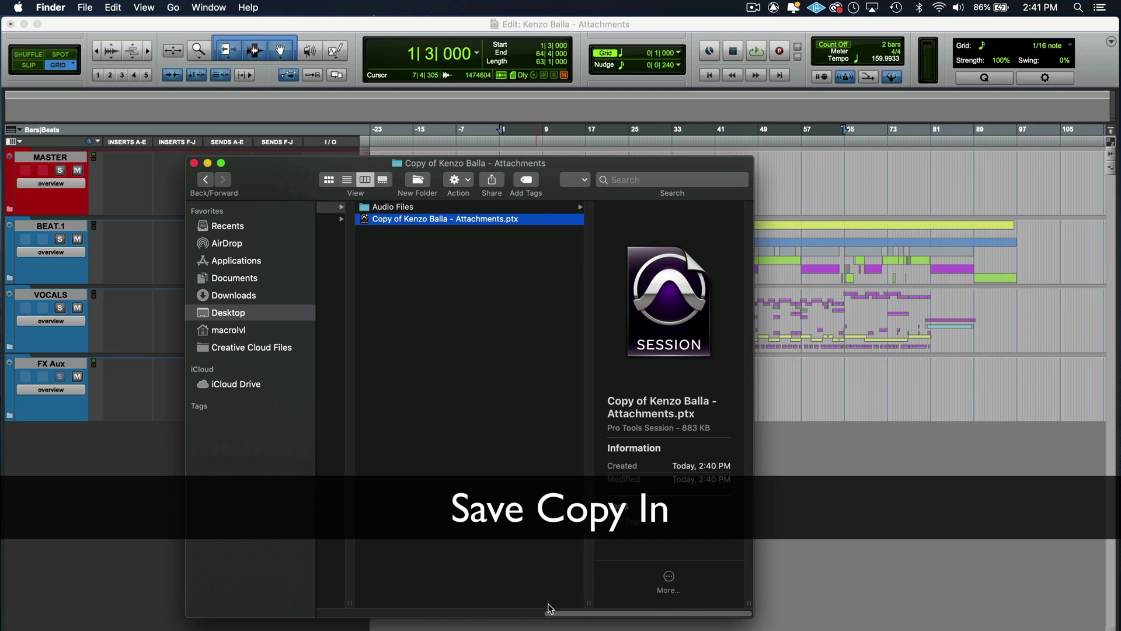
left_click_drag(549, 618, 457, 616)
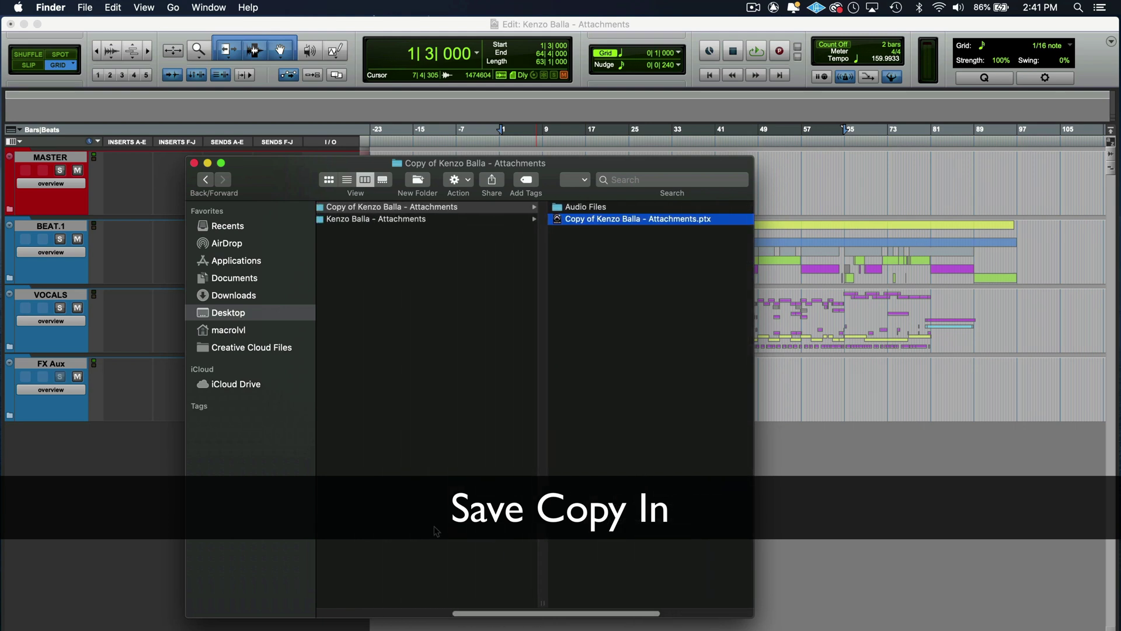
left_click(427, 219)
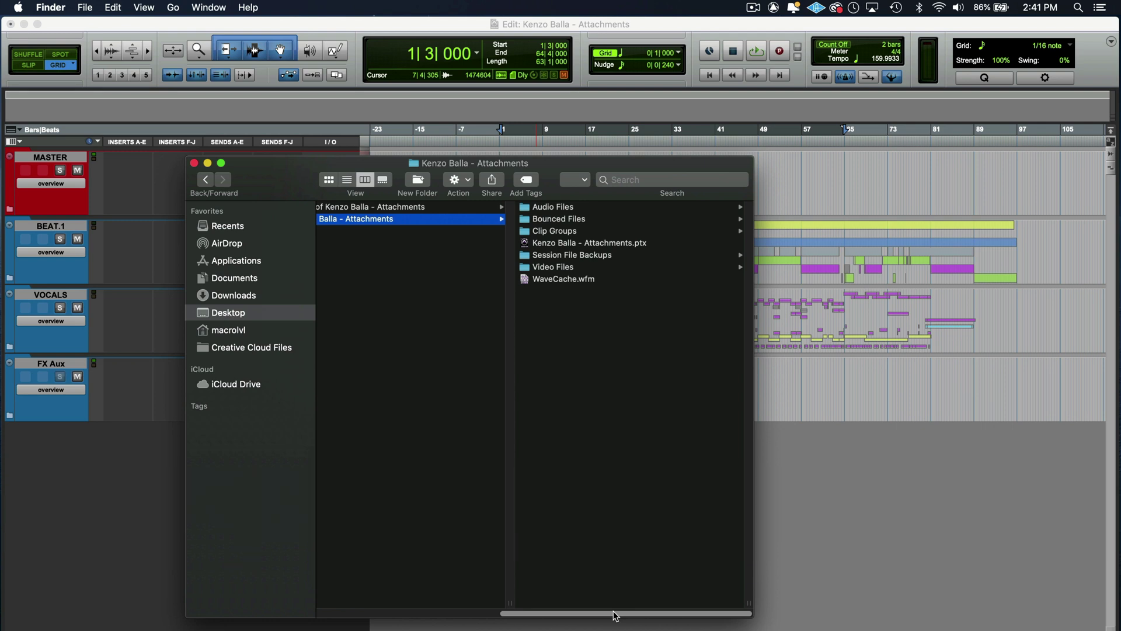
left_click(910, 547)
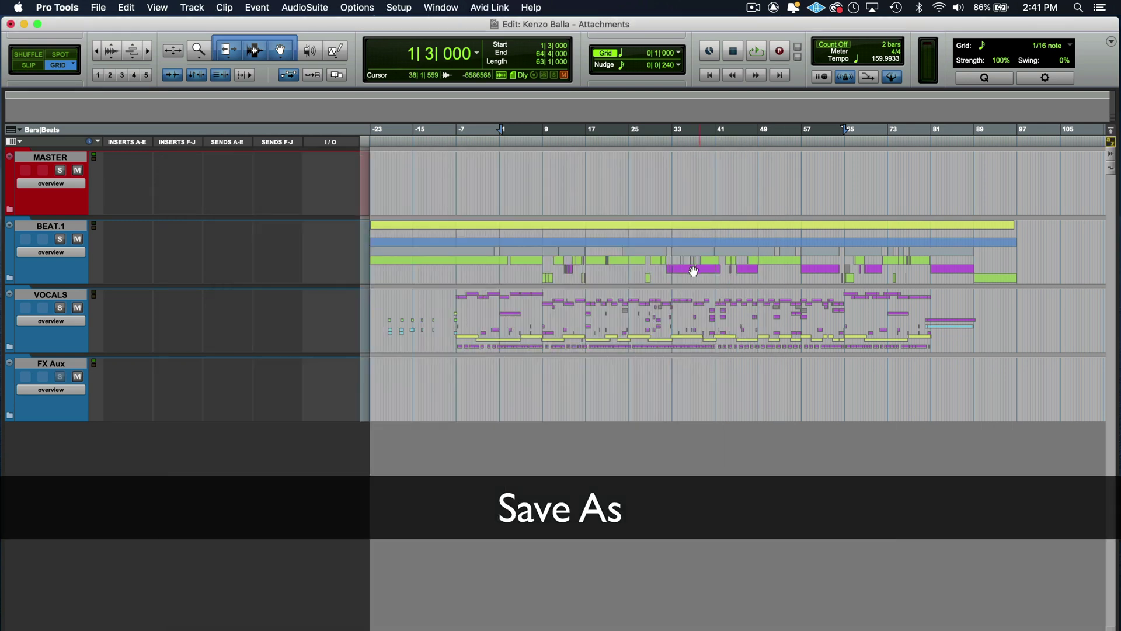
left_click(577, 233)
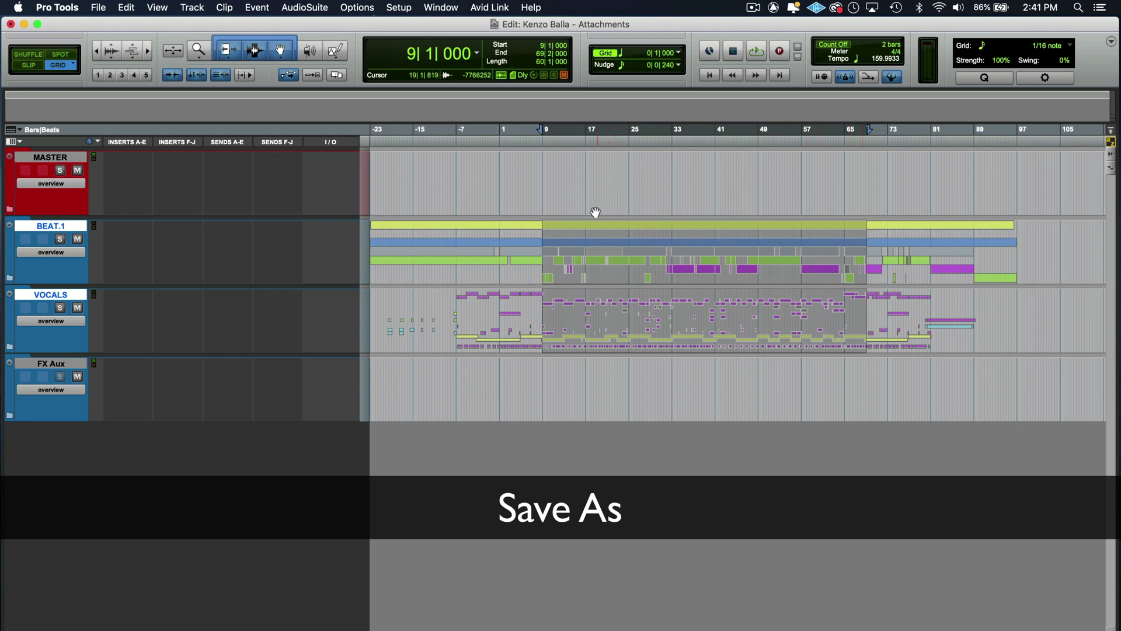
left_click_drag(544, 239, 717, 242)
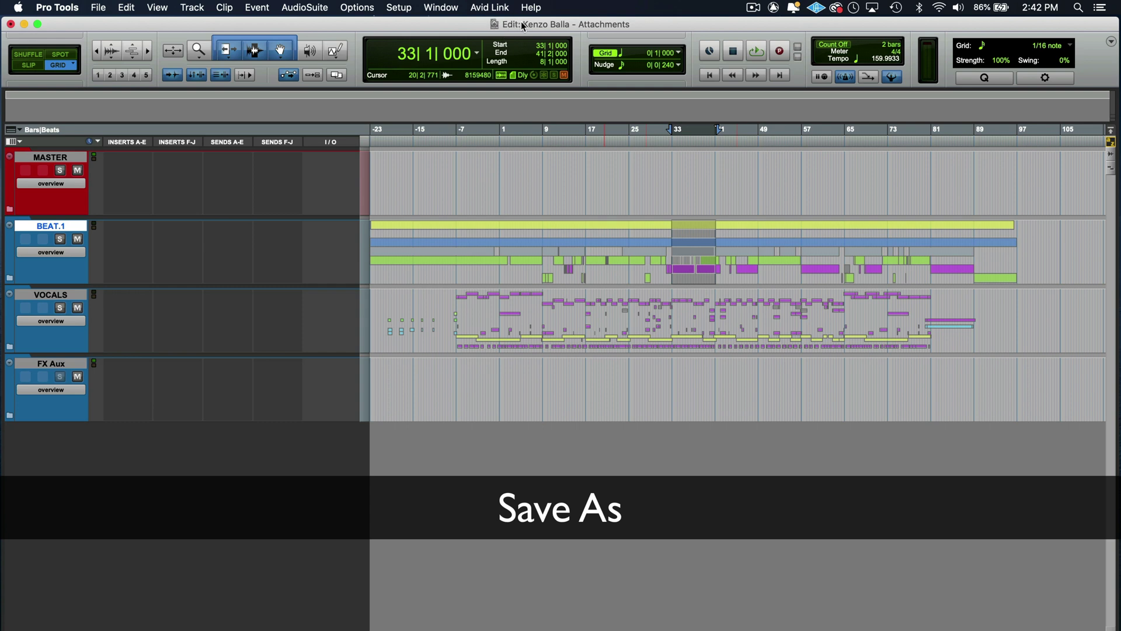
left_click(671, 234)
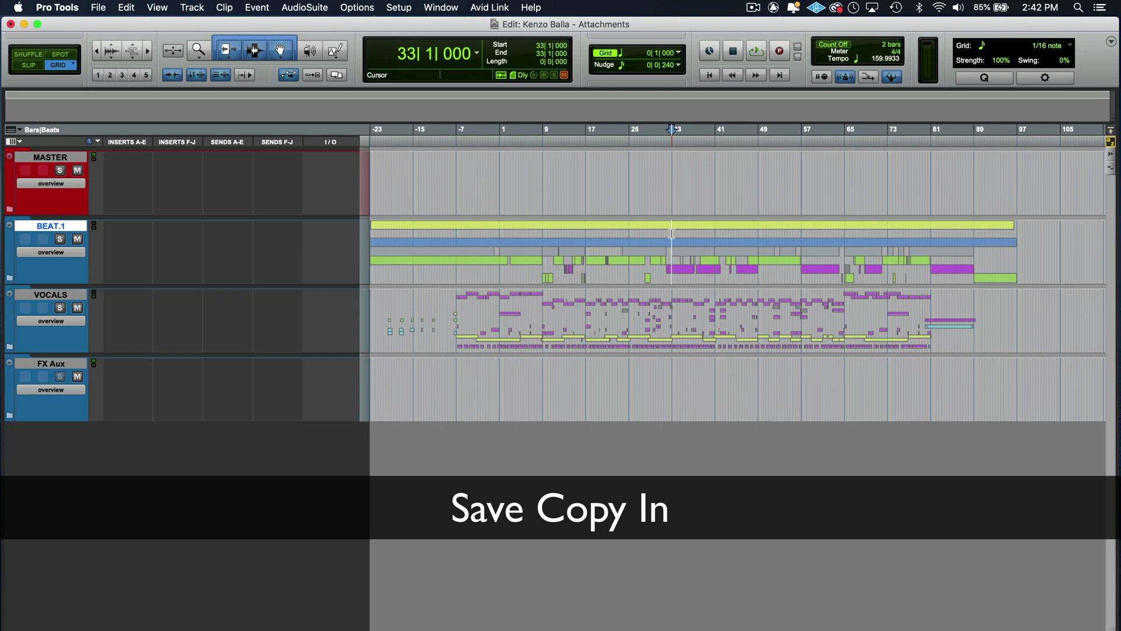